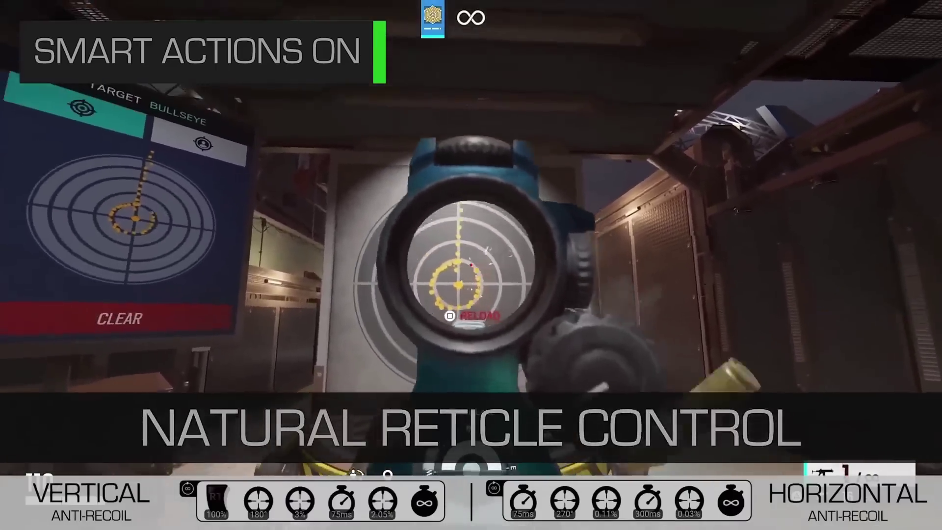
Step: Pause the promo clip, rewind it to the XIM logo, then skip ahead to the Smart Actions Off scene
left_click(120, 301)
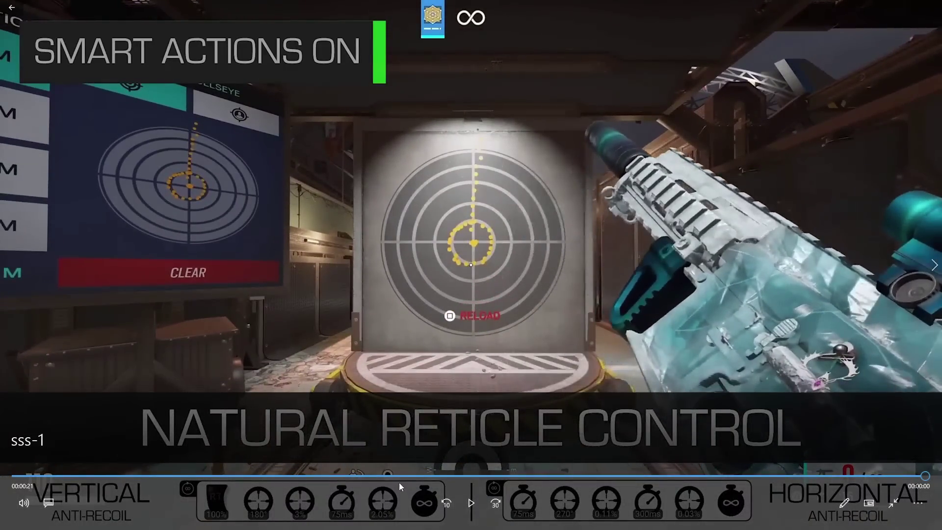
left_click_drag(399, 480, 152, 478)
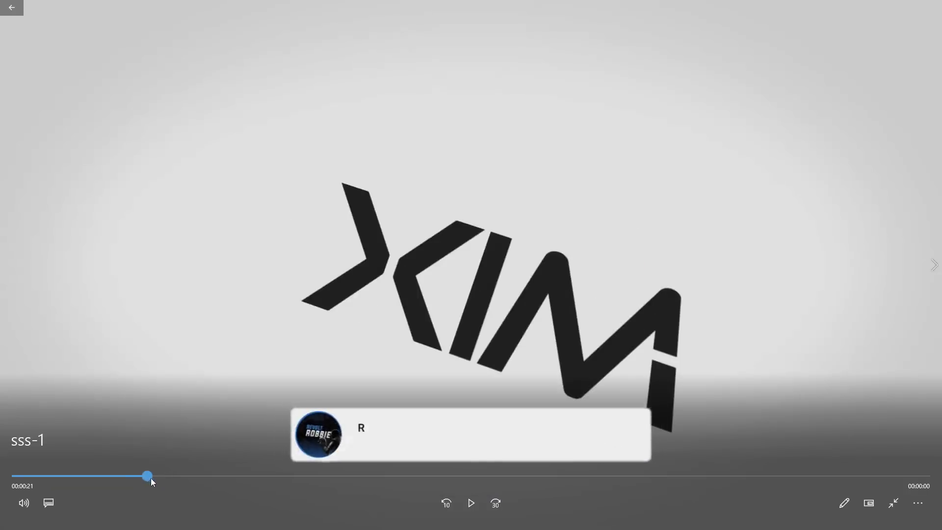
left_click_drag(152, 478, 217, 475)
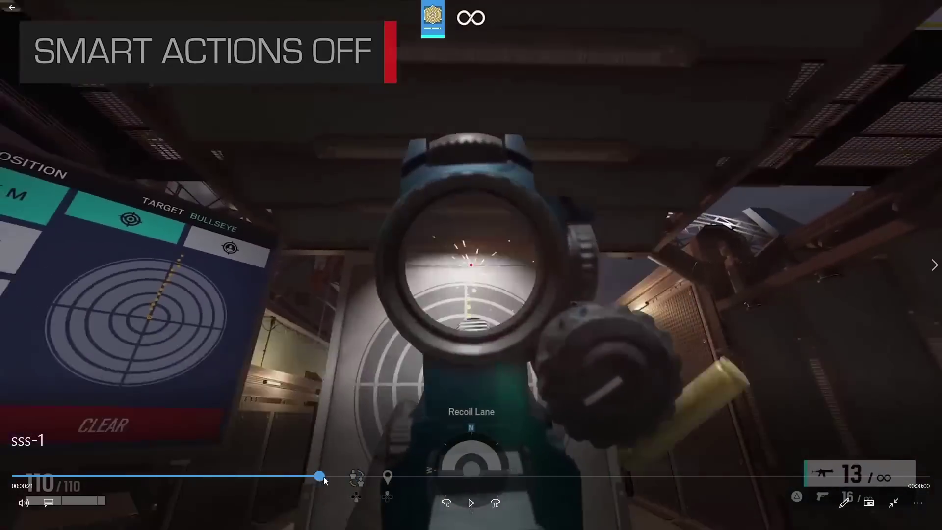
Step: Jump the promo clip ahead to a later Smart Actions On scene and resume playback
mouse_move(327, 476)
left_mouse_down()
mouse_move(248, 497)
mouse_move(457, 506)
left_mouse_up()
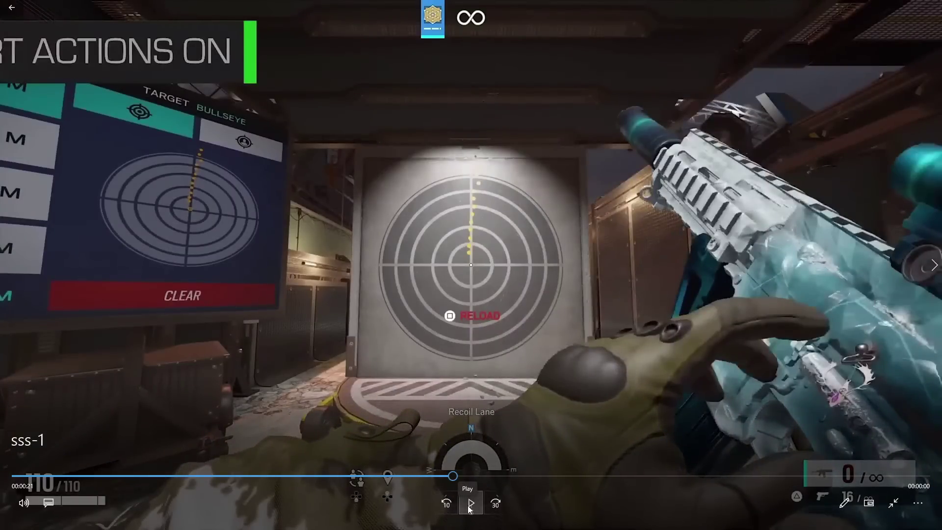
left_click(469, 507)
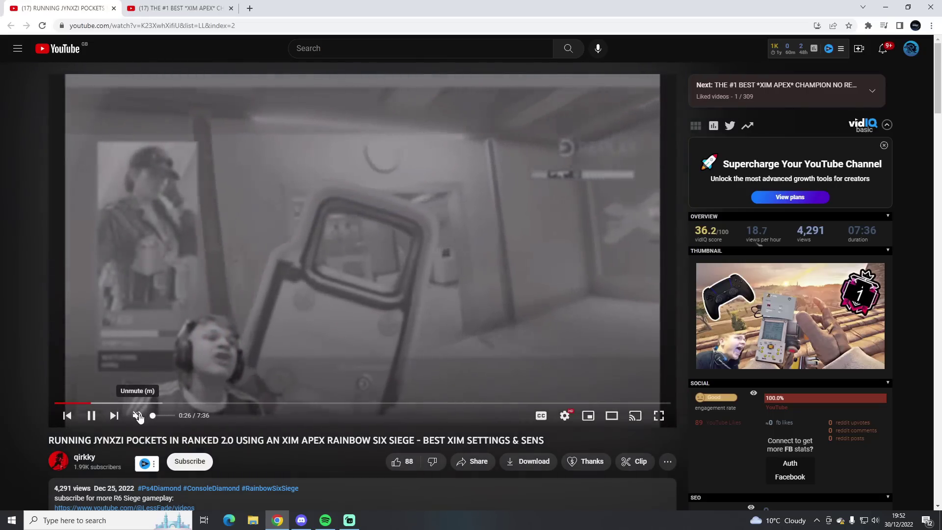
Step: Unmute the Jynxzi ranked-gameplay video
left_click(140, 416)
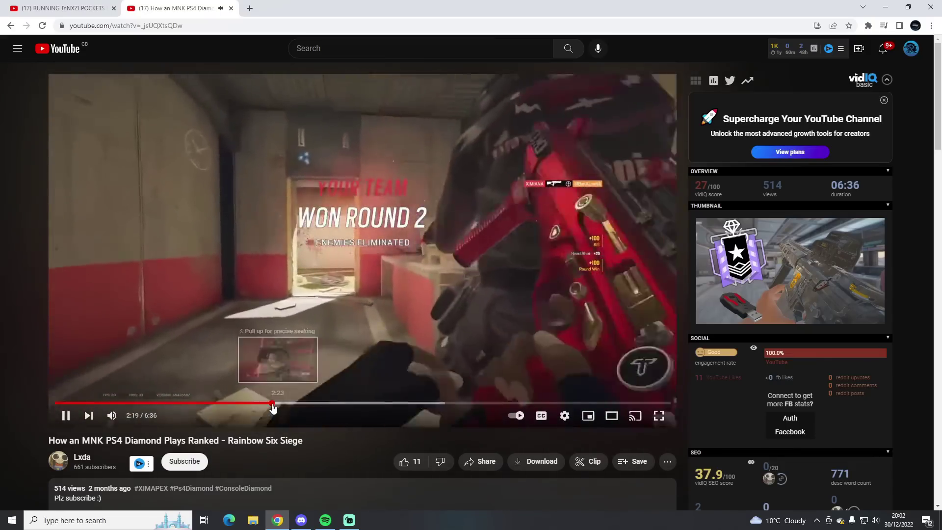
Step: Rewind the MNK PS4 Diamond video to about 2:16 to replay the round-2 win
left_click(267, 406)
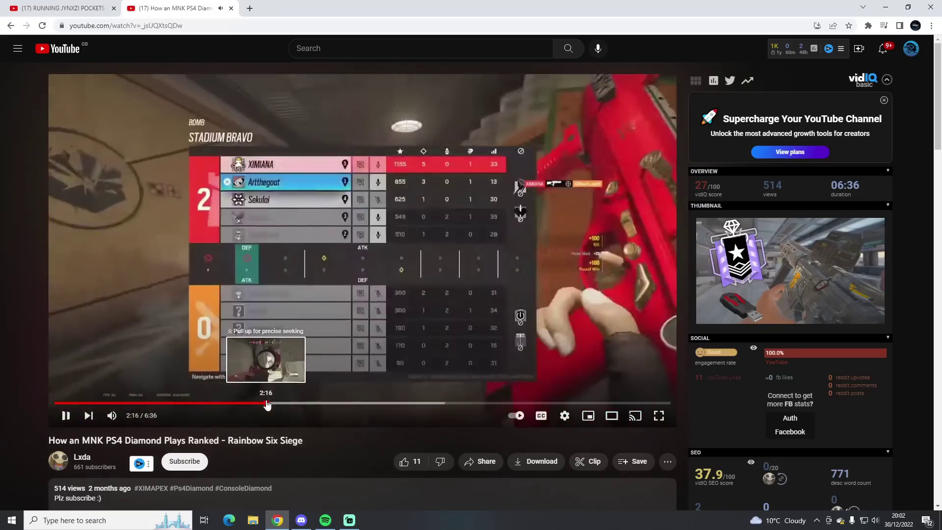
left_click(267, 406)
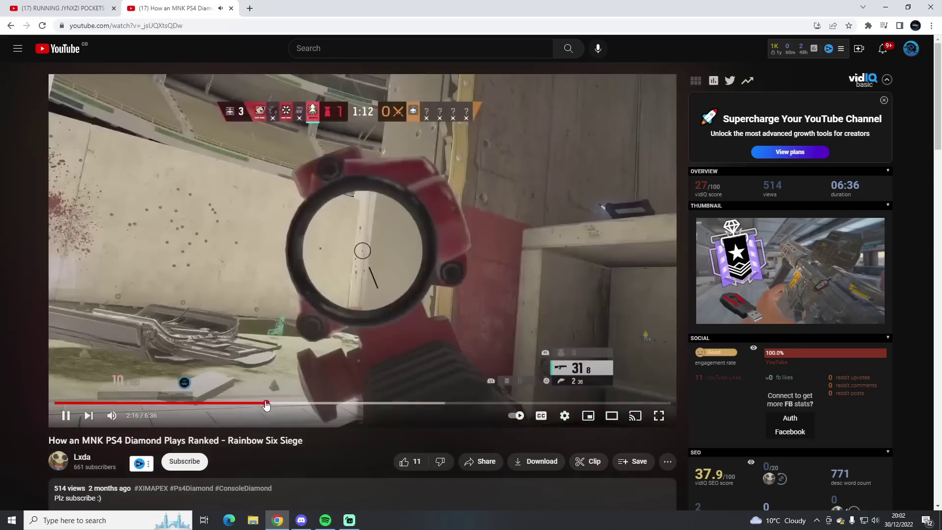